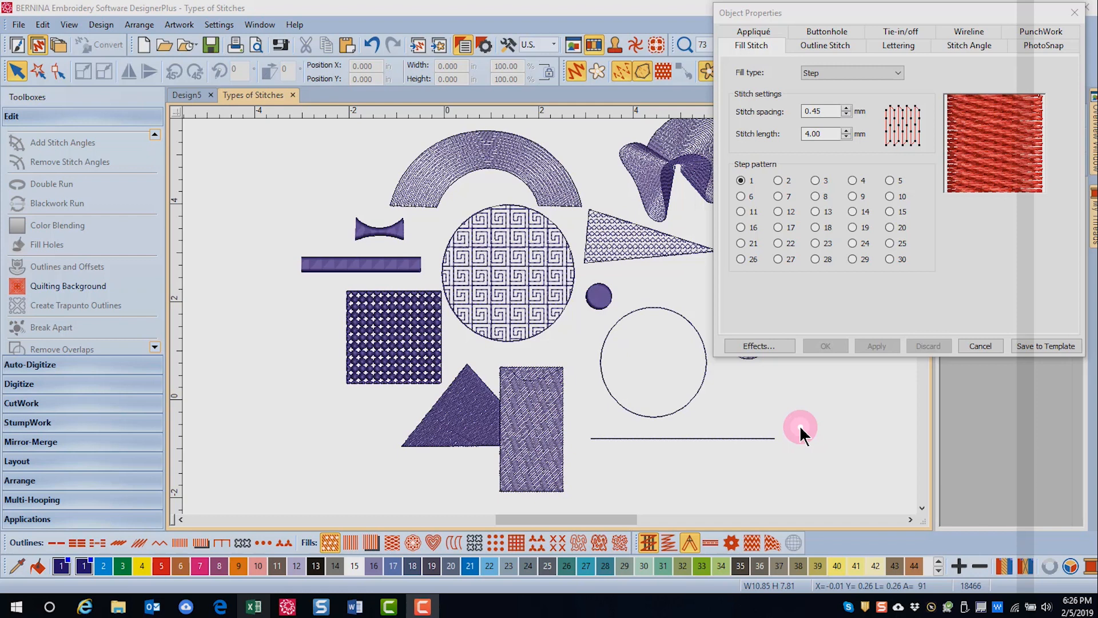
# Select the Greek-key circle so Object Properties shows its Blackwork Fill.
pyautogui.click(550, 319)
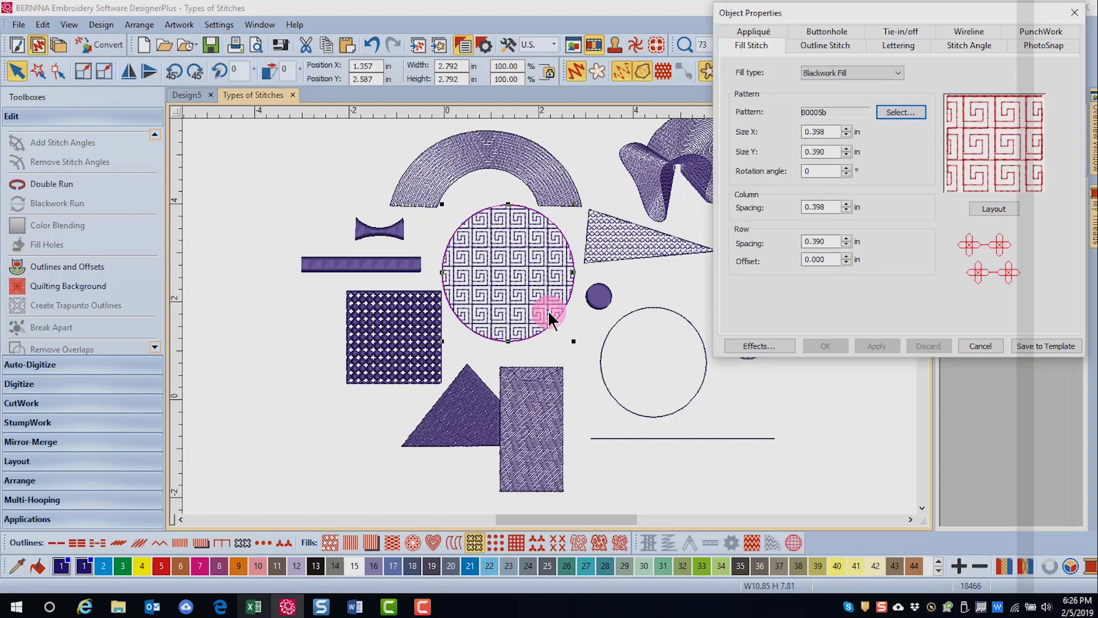
# Switch the circle to Pattern Fill and bring up the Select Pattern picker.
pyautogui.click(538, 542)
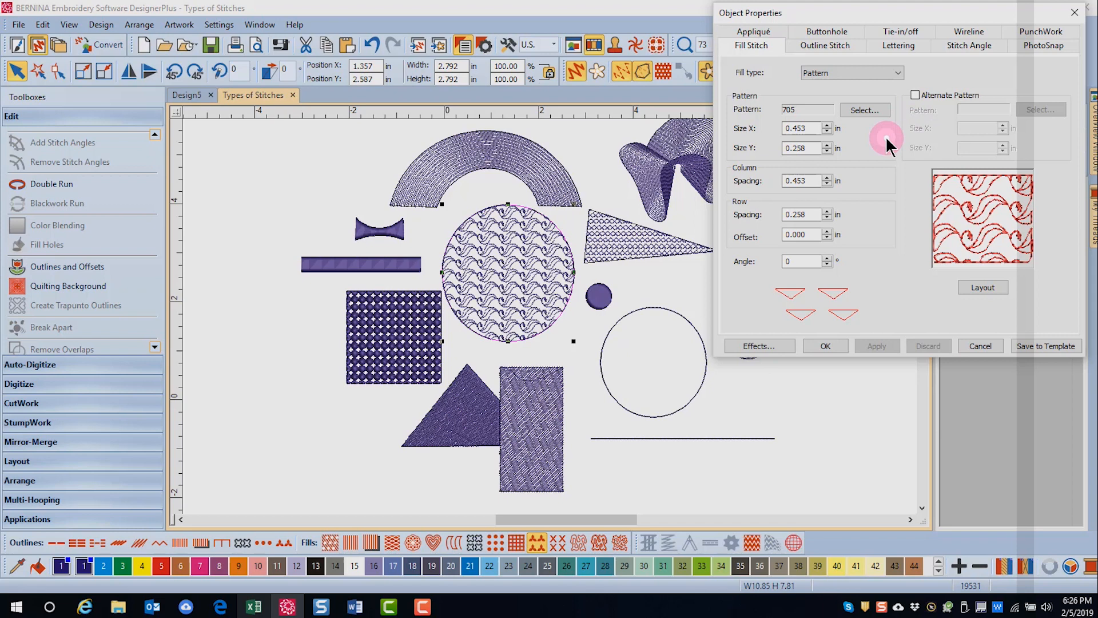
pyautogui.click(870, 111)
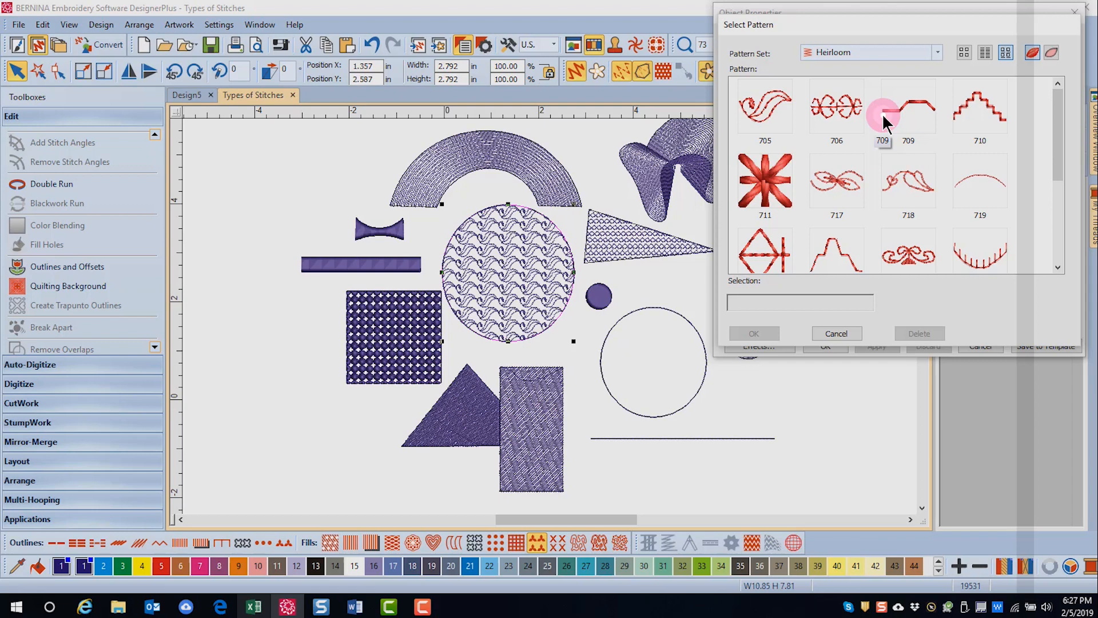
# Switch to the Children pattern set and try the outline, list and thumbnail preview views.
pyautogui.click(942, 55)
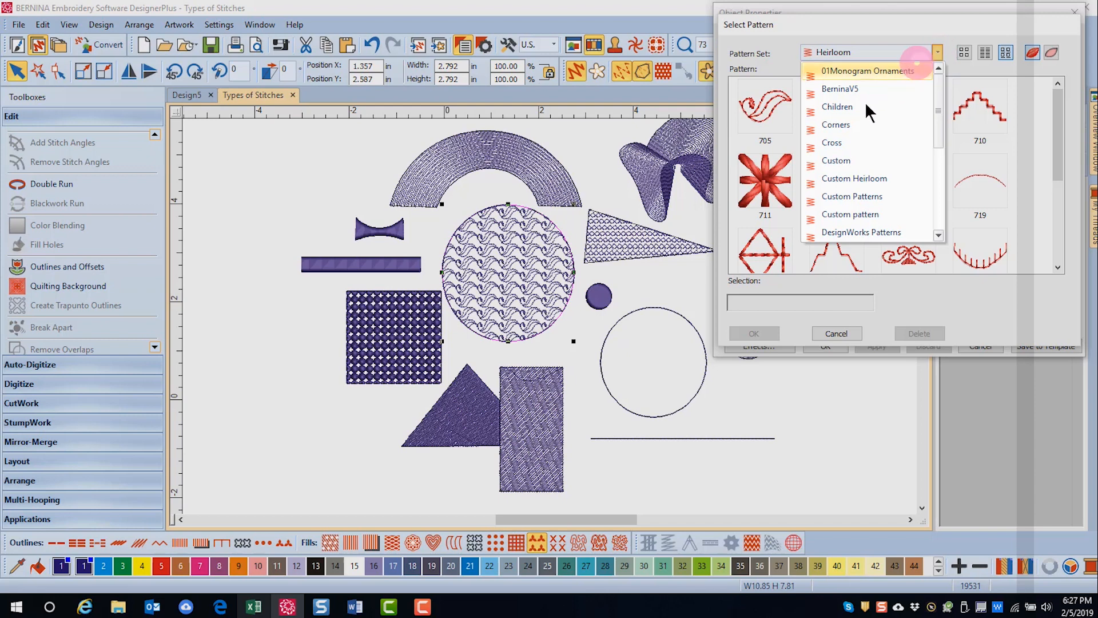
pyautogui.click(838, 107)
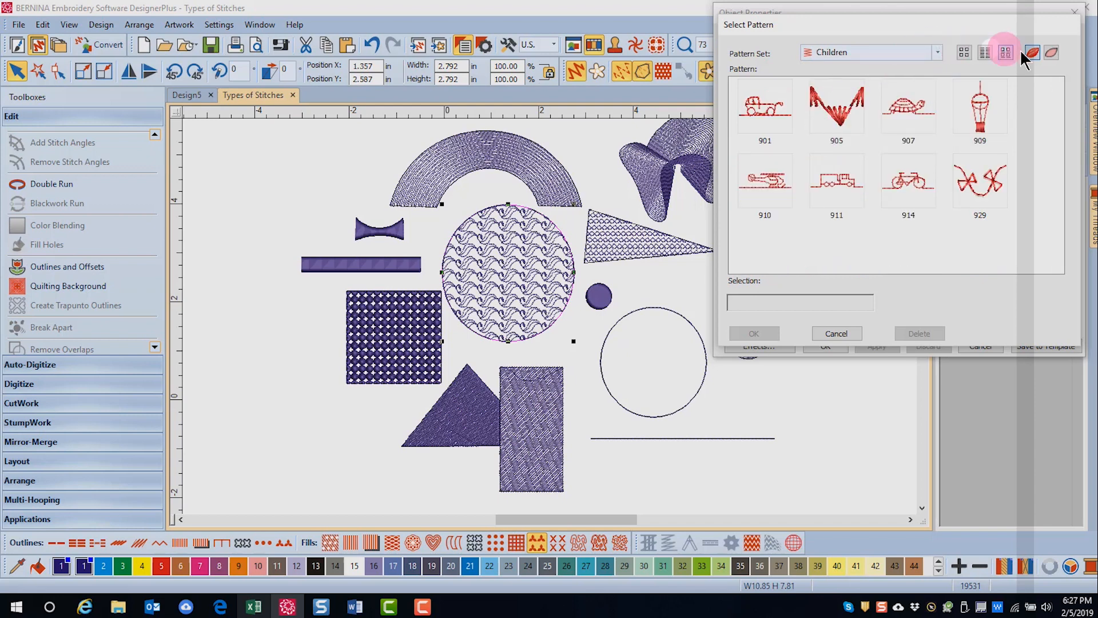
pyautogui.click(1055, 56)
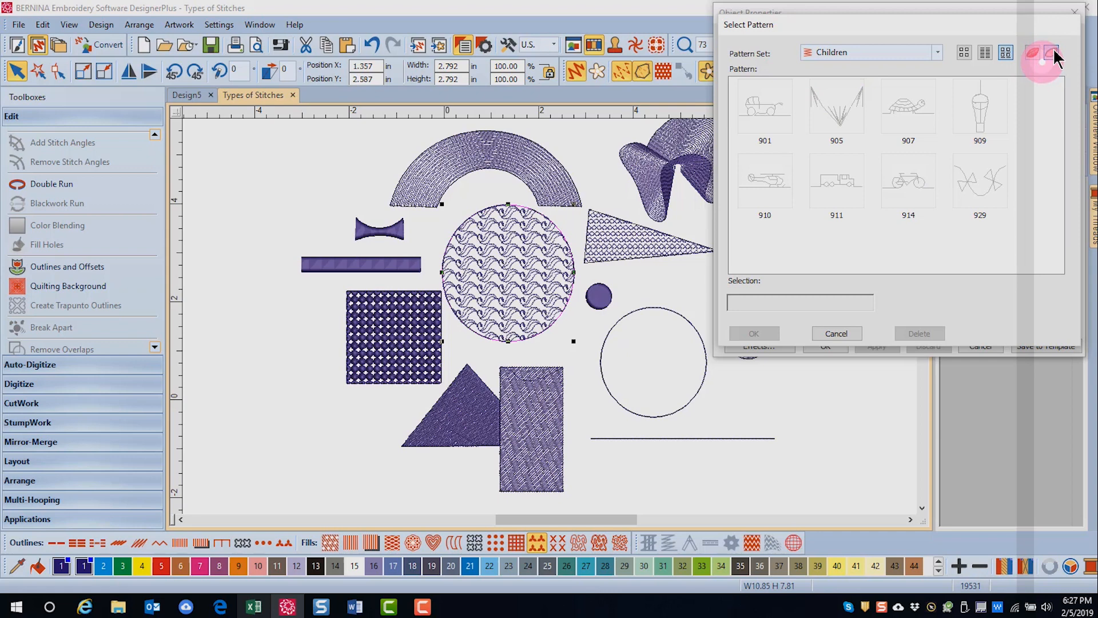
pyautogui.click(963, 54)
pyautogui.click(988, 54)
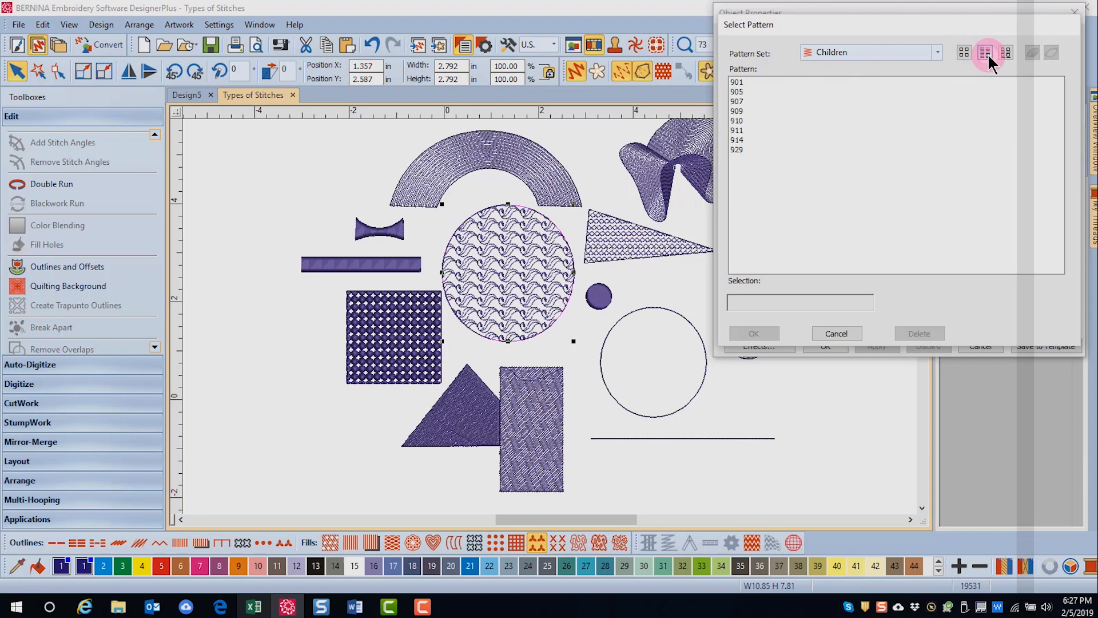
pyautogui.click(1006, 54)
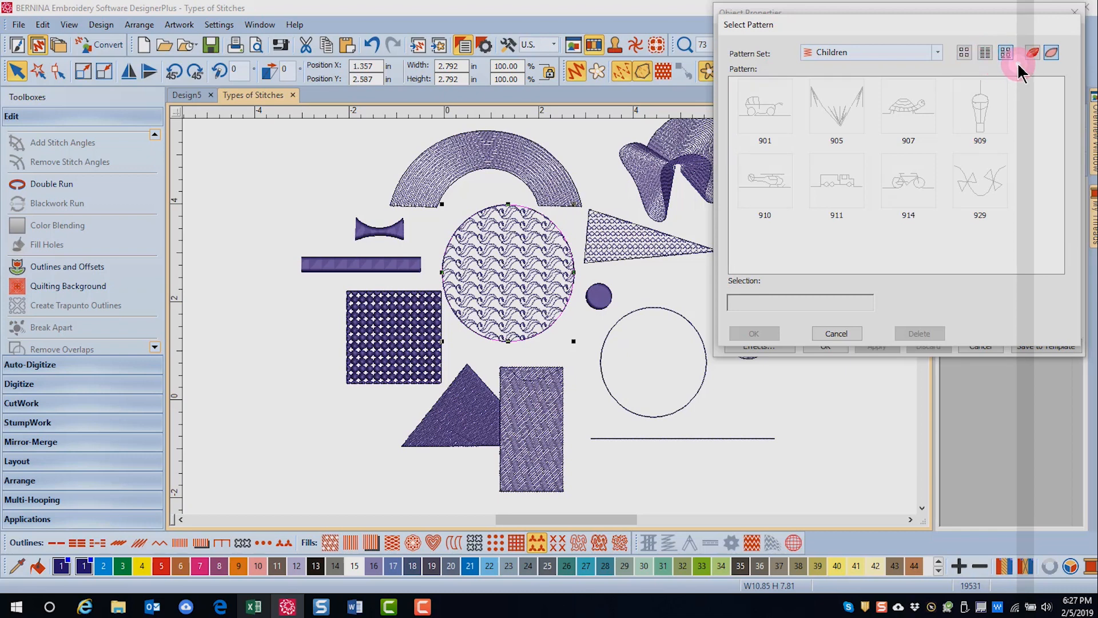
# Choose pattern 905 and confirm it with OK.
pyautogui.click(836, 107)
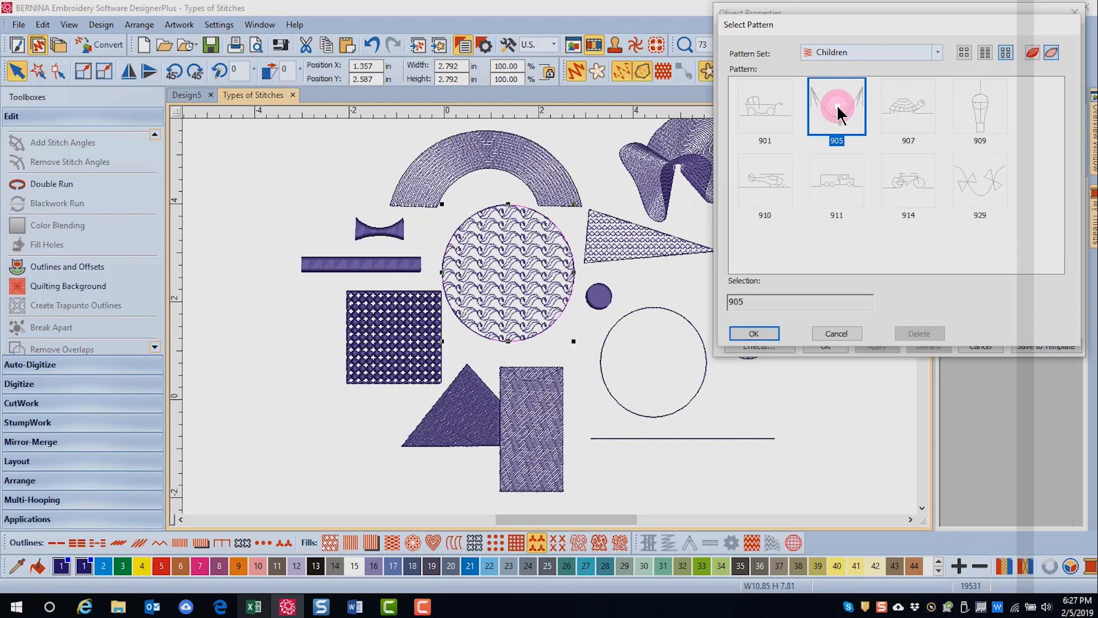
pyautogui.click(755, 333)
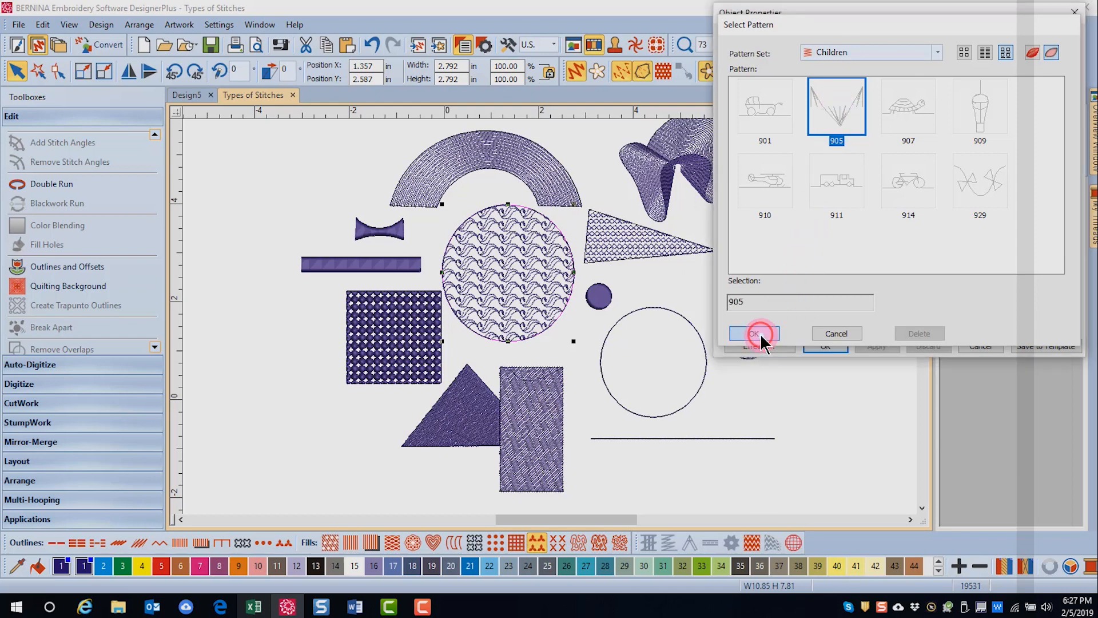
# Apply pattern 905 to the circle and review its spacing and offset settings.
pyautogui.click(878, 344)
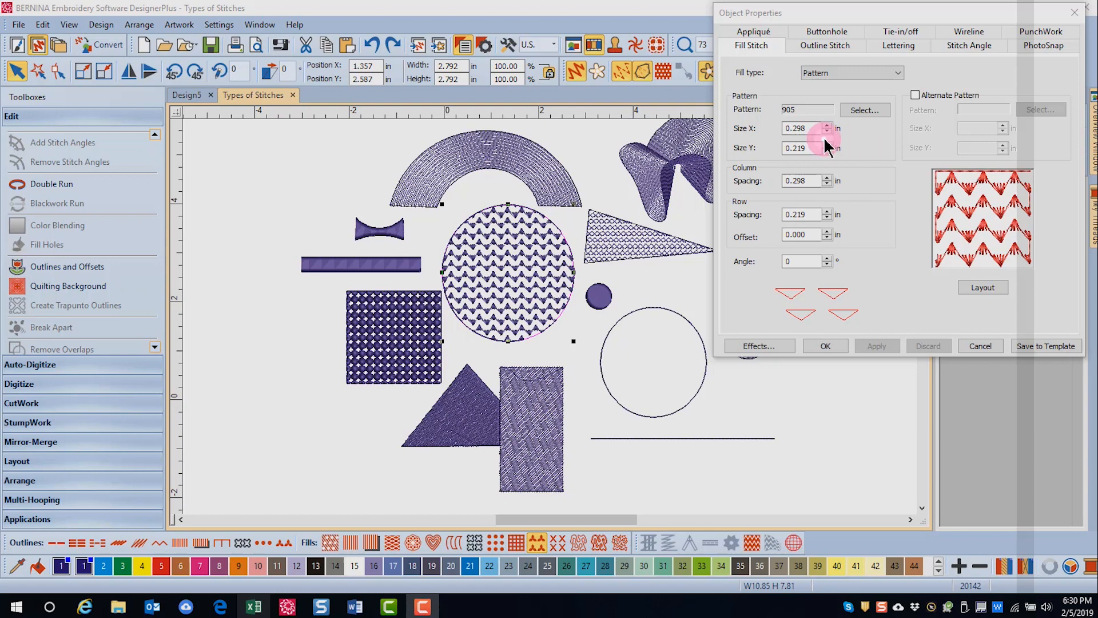
pyautogui.click(807, 180)
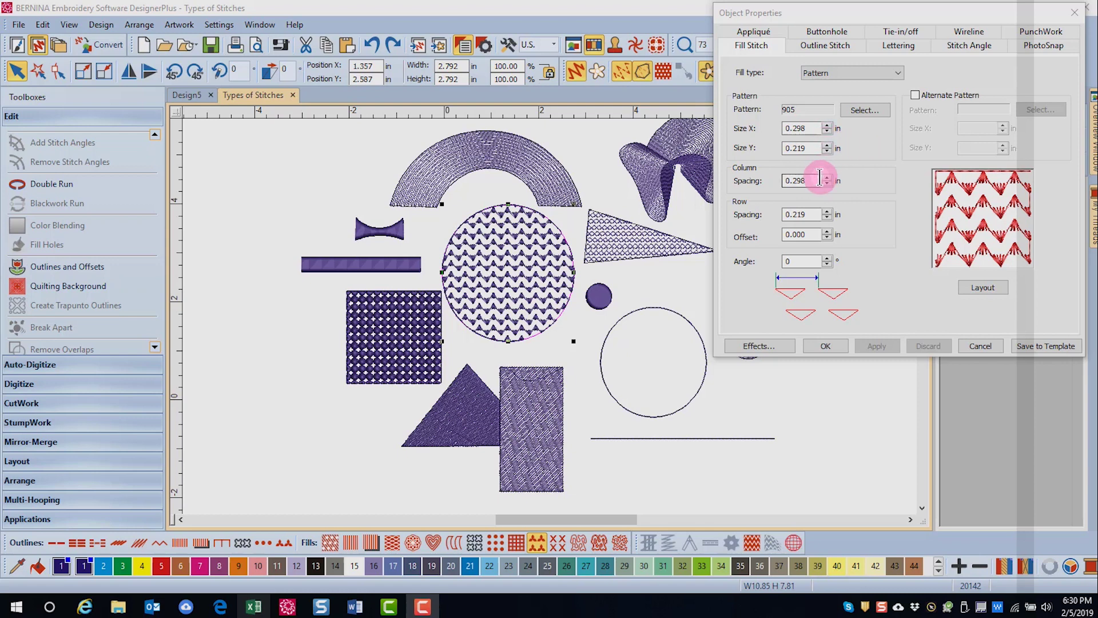
pyautogui.click(802, 215)
pyautogui.click(805, 235)
pyautogui.click(807, 260)
# Rotate the circle's 905 pattern fill to a 45° angle and apply it.
pyautogui.doubleClick(811, 261)
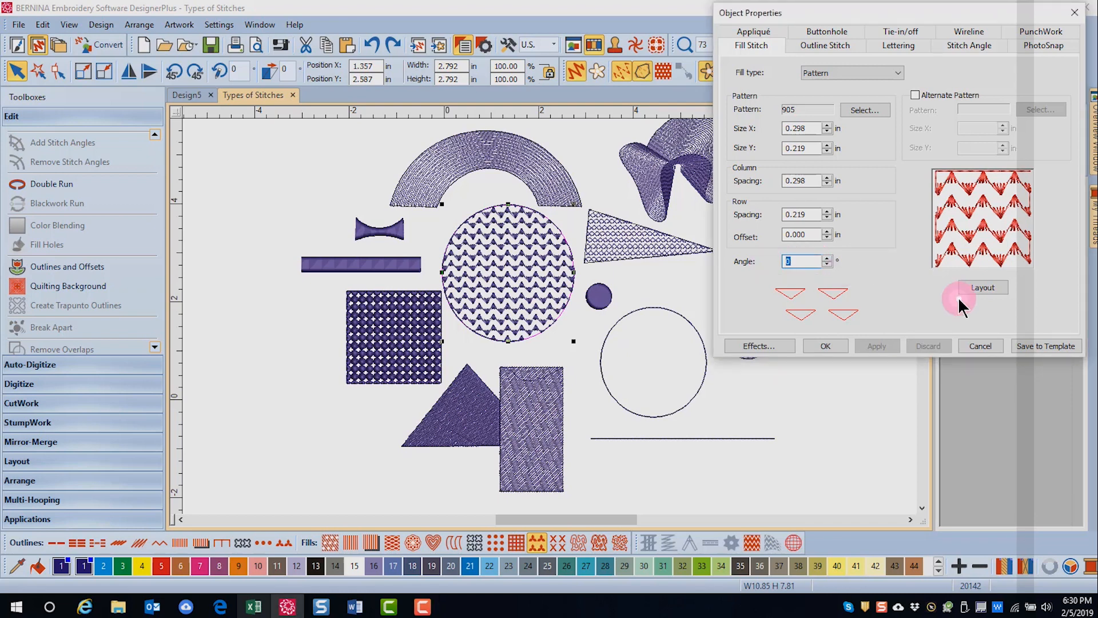
pyautogui.write('45')
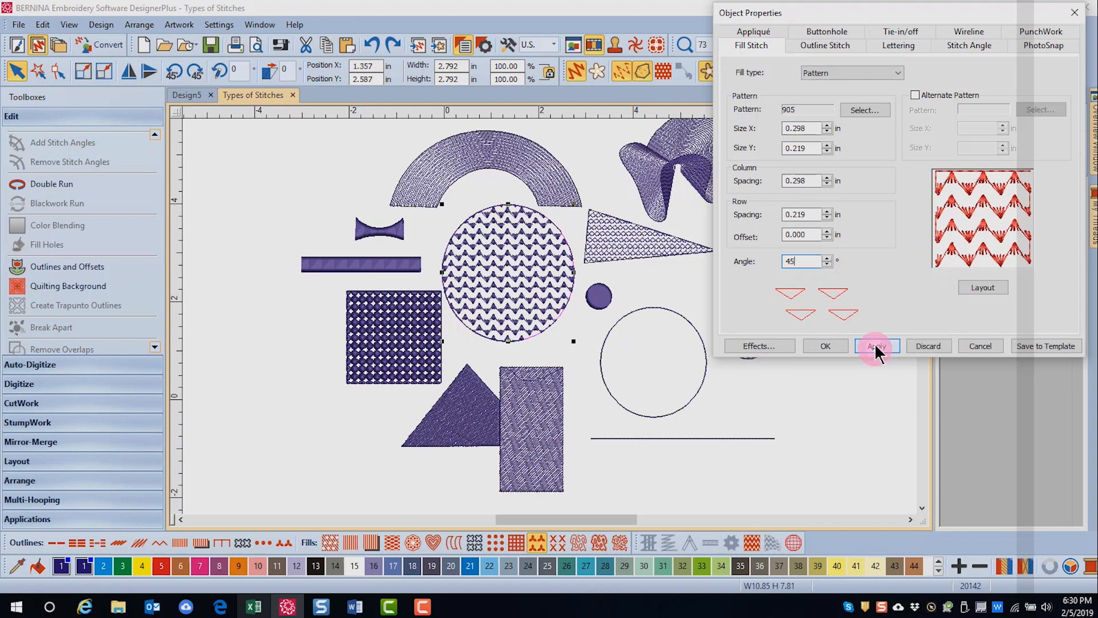
pyautogui.click(877, 347)
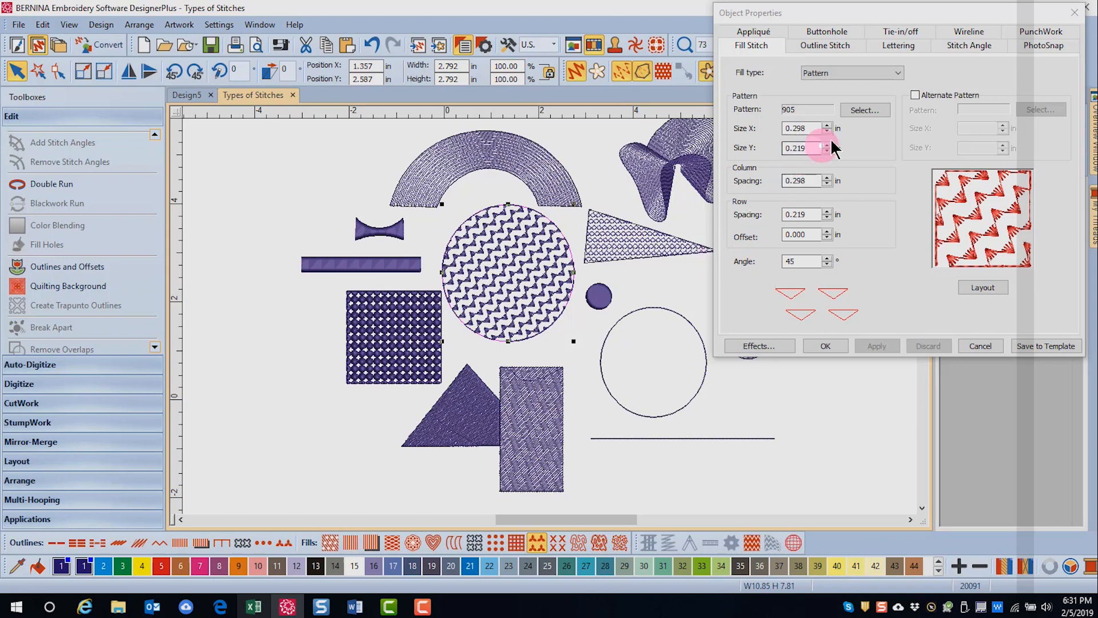
# Replace the fill with pattern NP005-01 from the BerninaV5 set and apply it.
pyautogui.click(855, 111)
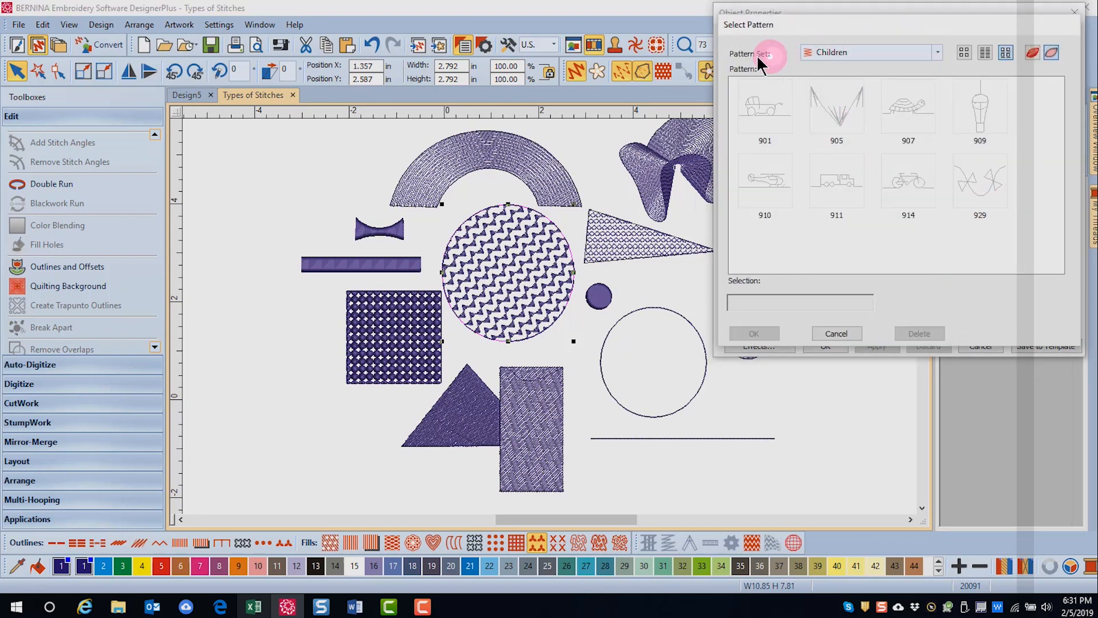
pyautogui.click(937, 54)
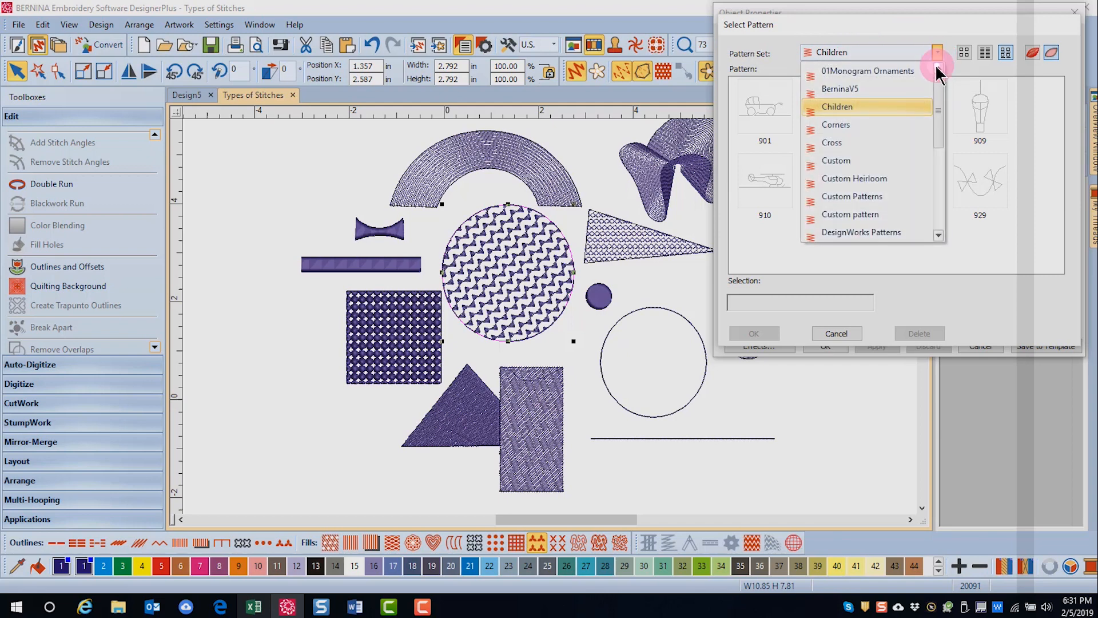
pyautogui.click(855, 88)
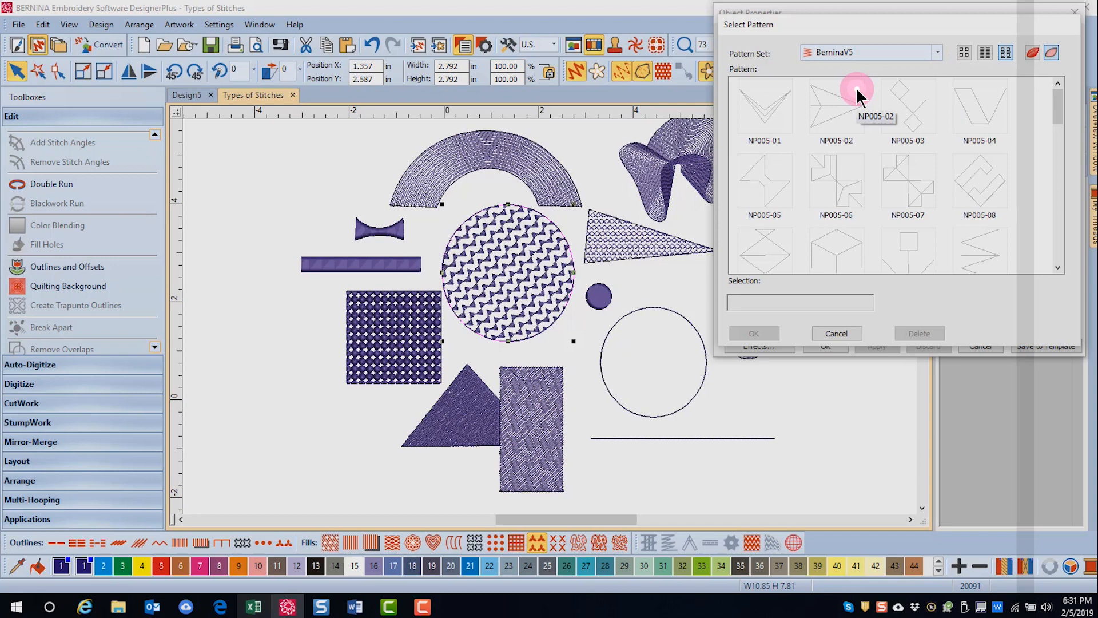
pyautogui.click(771, 130)
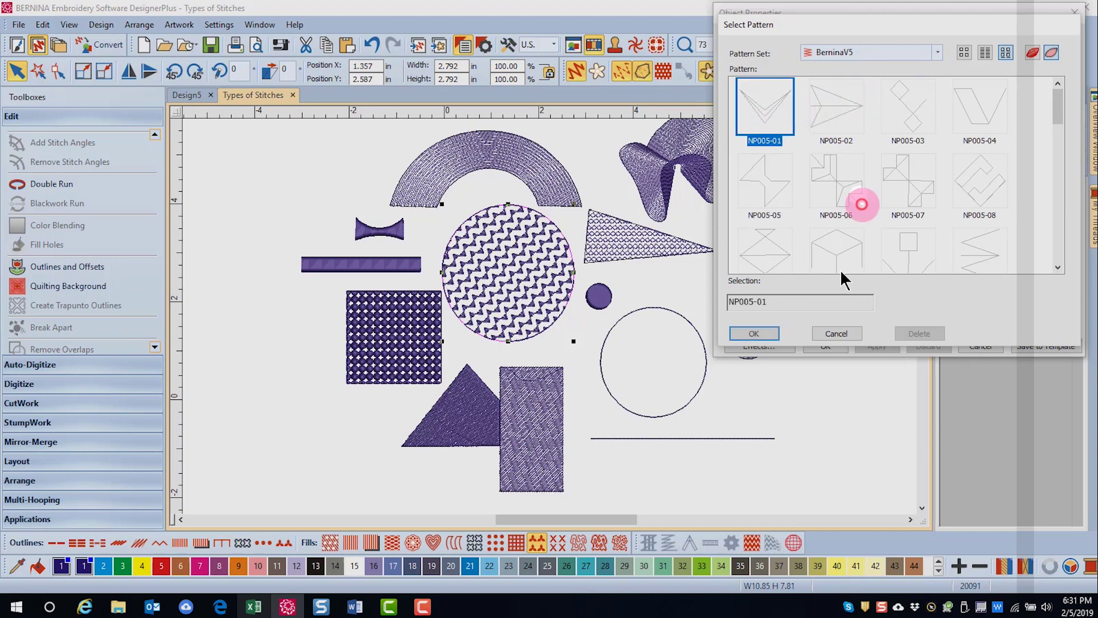
pyautogui.click(766, 334)
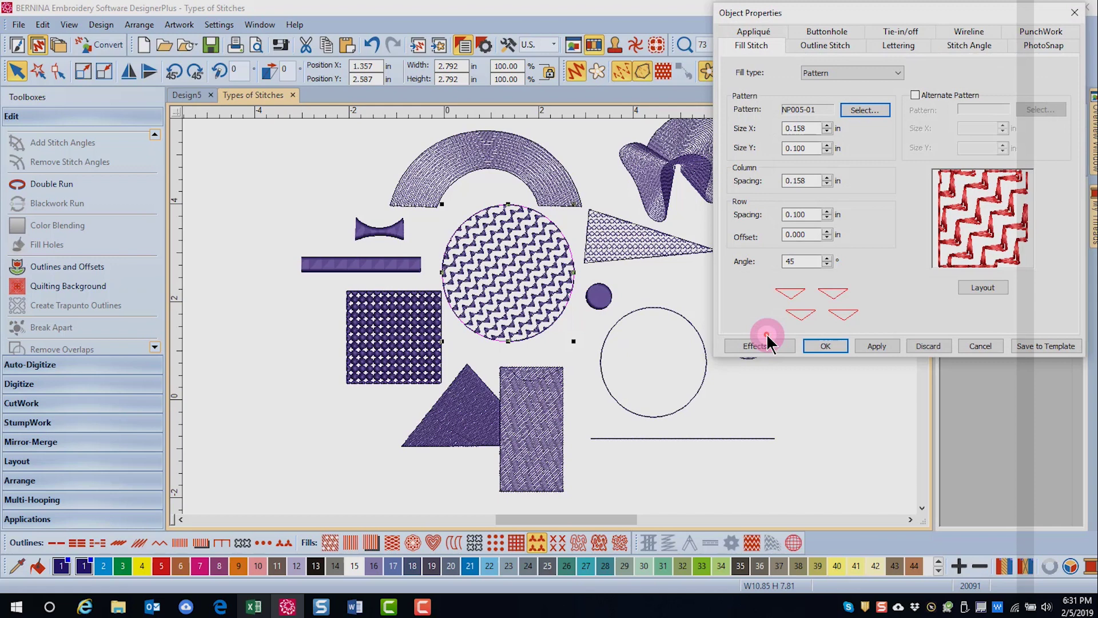
pyautogui.click(875, 345)
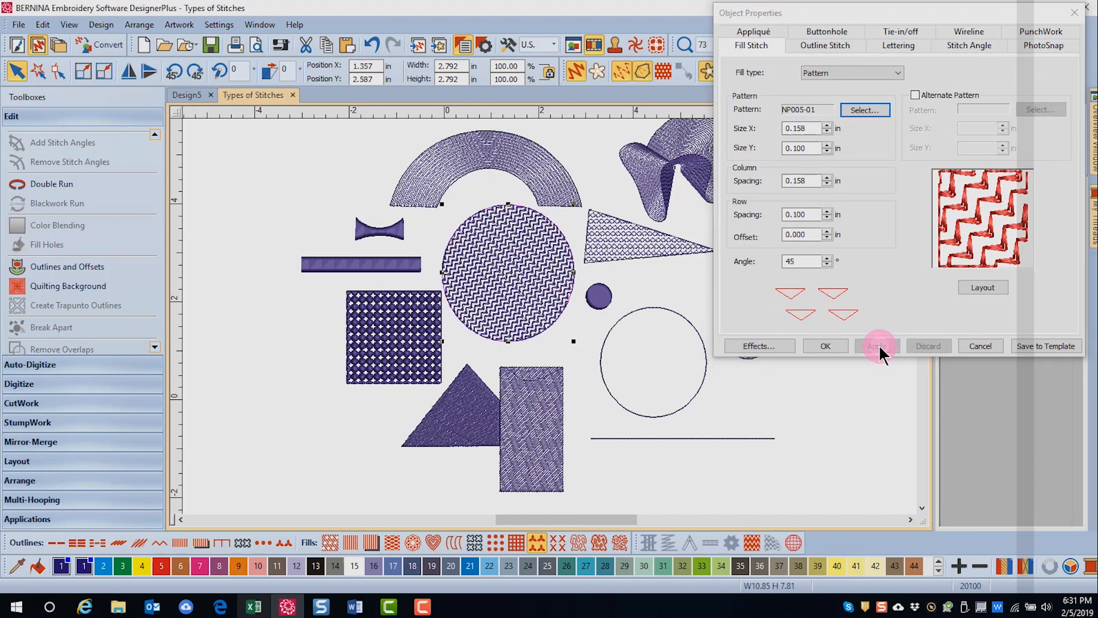
# Set the fill angle to 0 and row spacing to 0.5 in, then apply to the circle.
pyautogui.doubleClick(794, 261)
pyautogui.write('0')
pyautogui.press('Return')
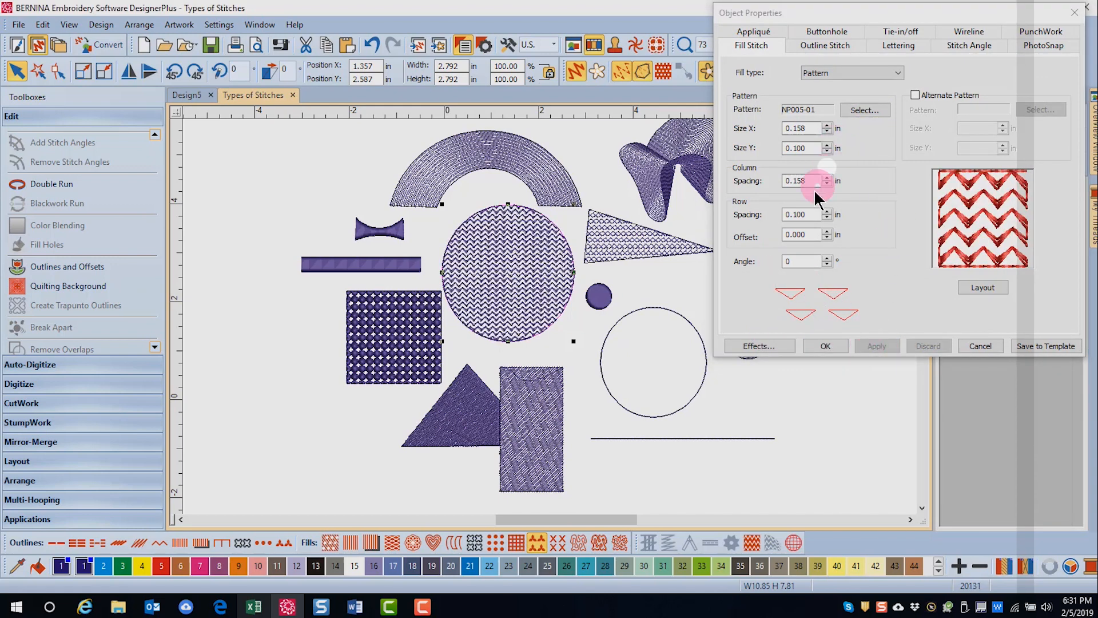
pyautogui.doubleClick(798, 213)
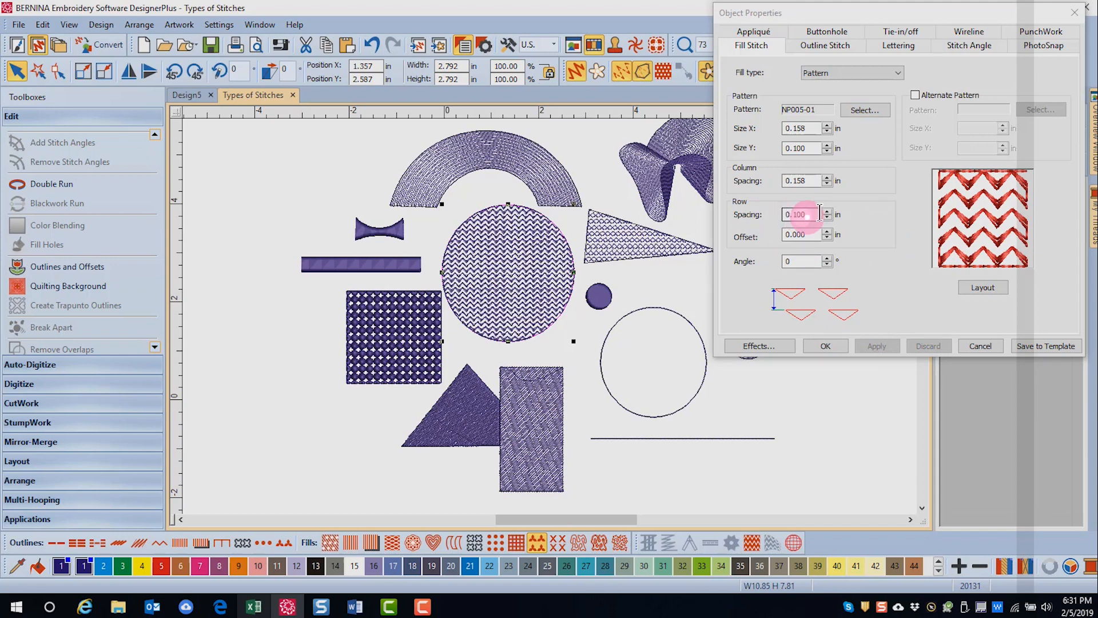
pyautogui.moveTo(820, 214); pyautogui.dragTo(756, 217)
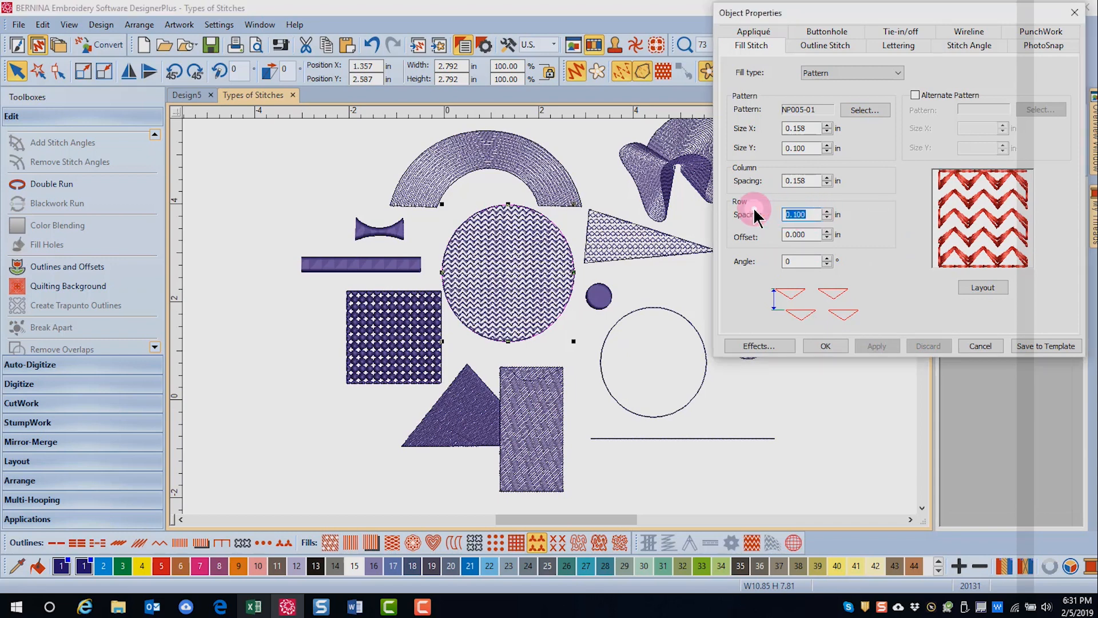
pyautogui.write('.5')
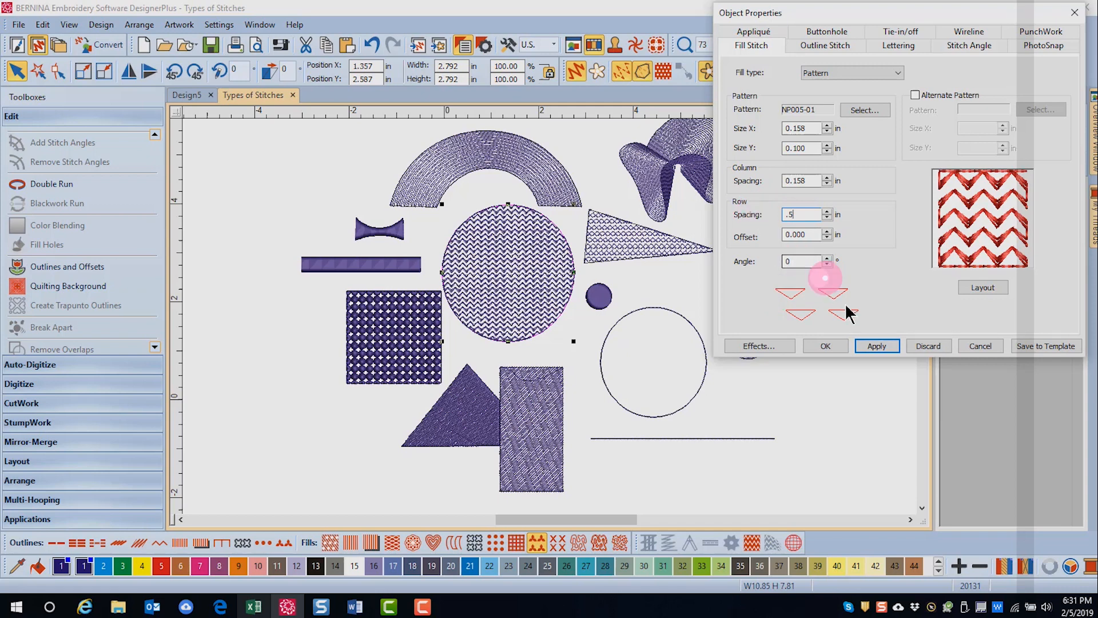
pyautogui.click(876, 345)
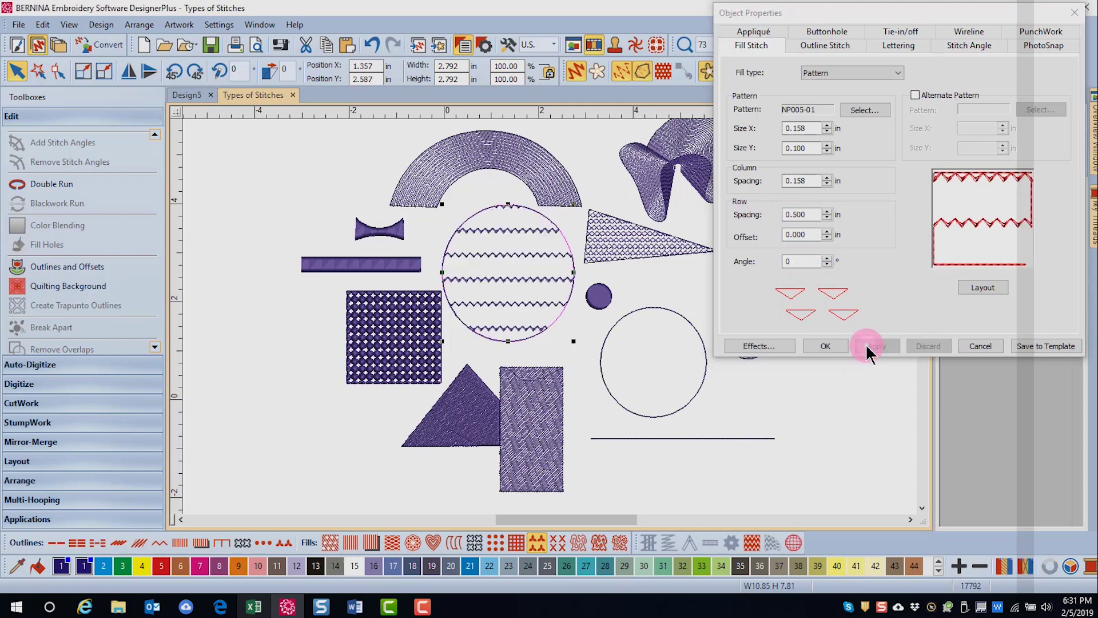
pyautogui.click(865, 110)
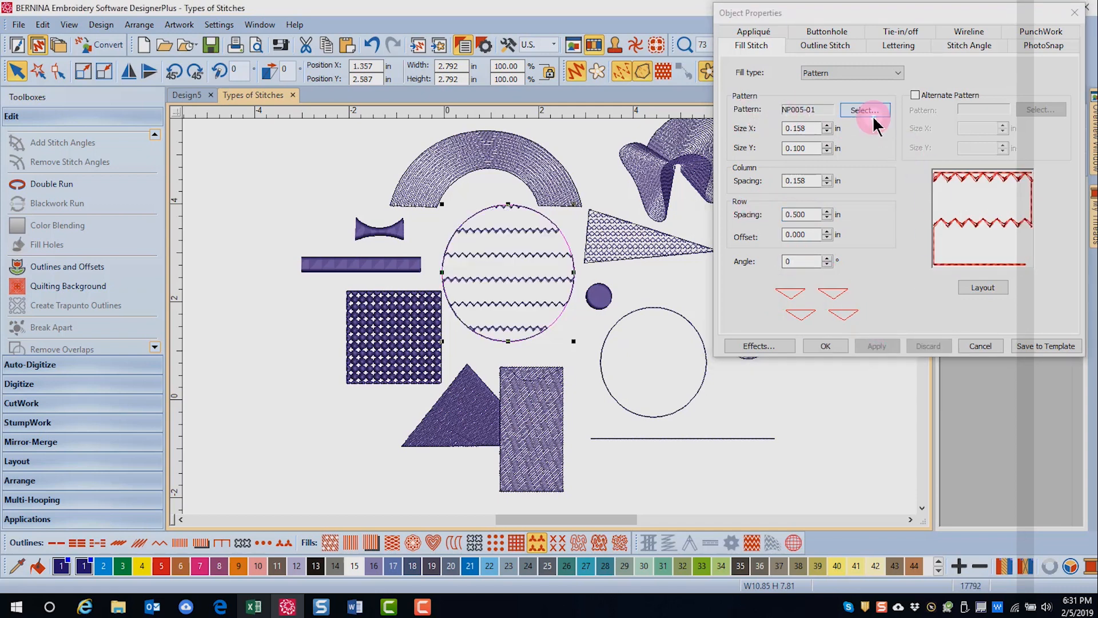
# Enable Alternate Pattern with Heirloom 738 so NP005-01 rows alternate with spirals.
pyautogui.click(916, 94)
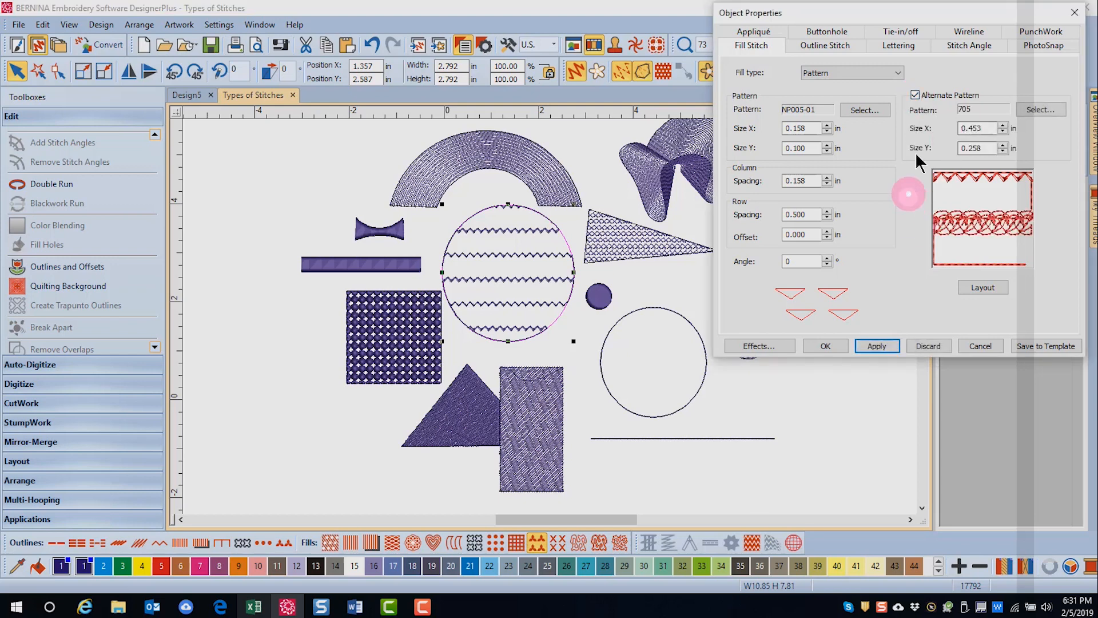
pyautogui.click(1038, 110)
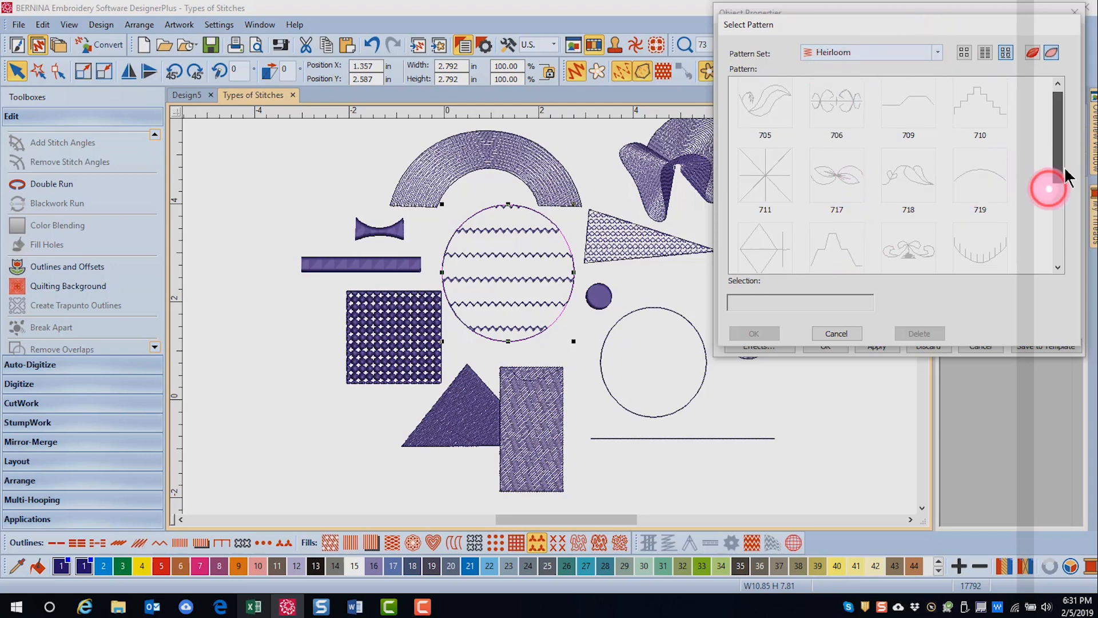
pyautogui.moveTo(1058, 128); pyautogui.dragTo(1059, 223)
pyautogui.click(837, 225)
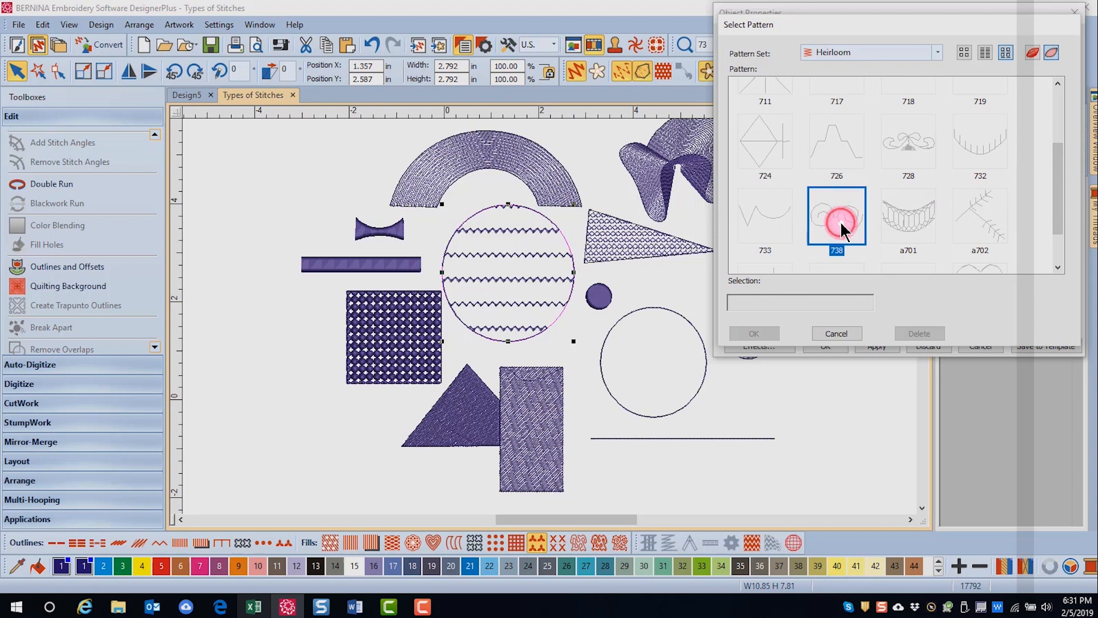
pyautogui.click(754, 333)
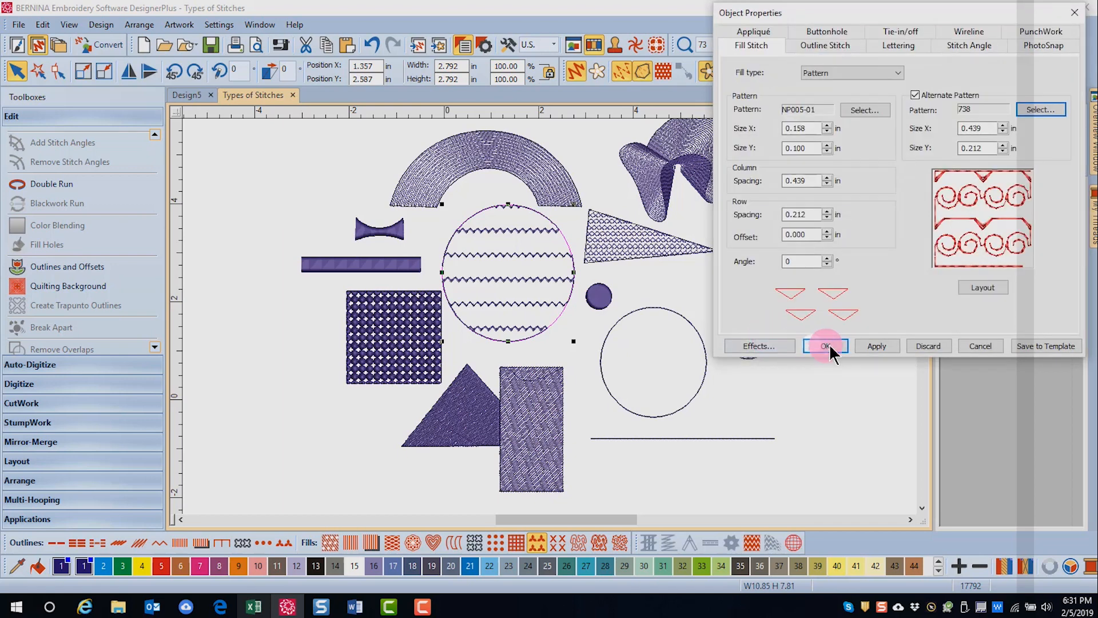
pyautogui.click(876, 346)
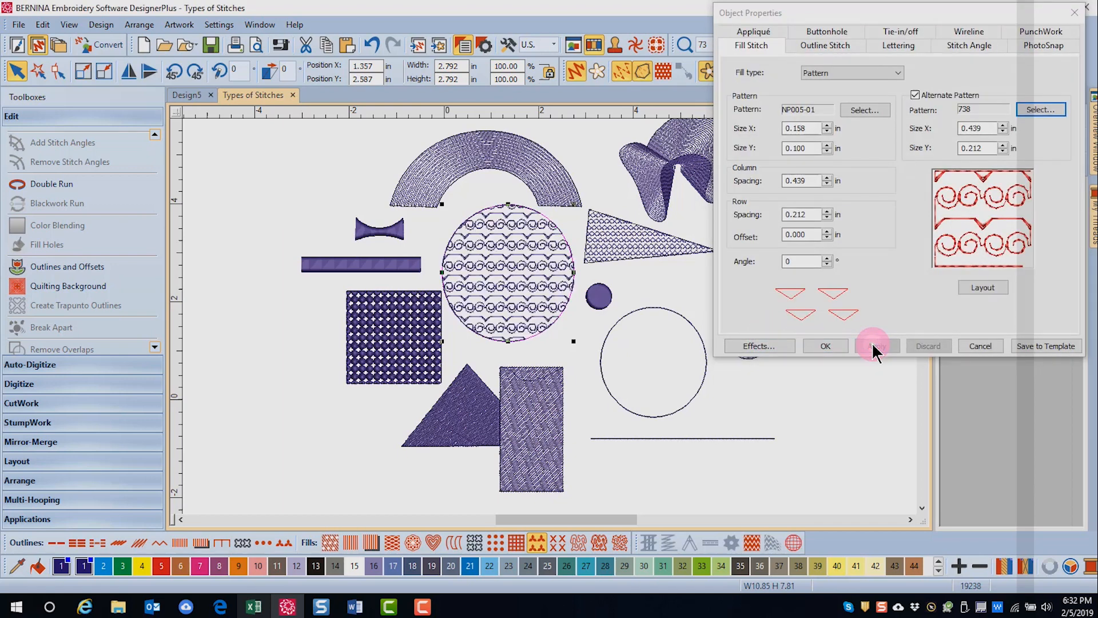